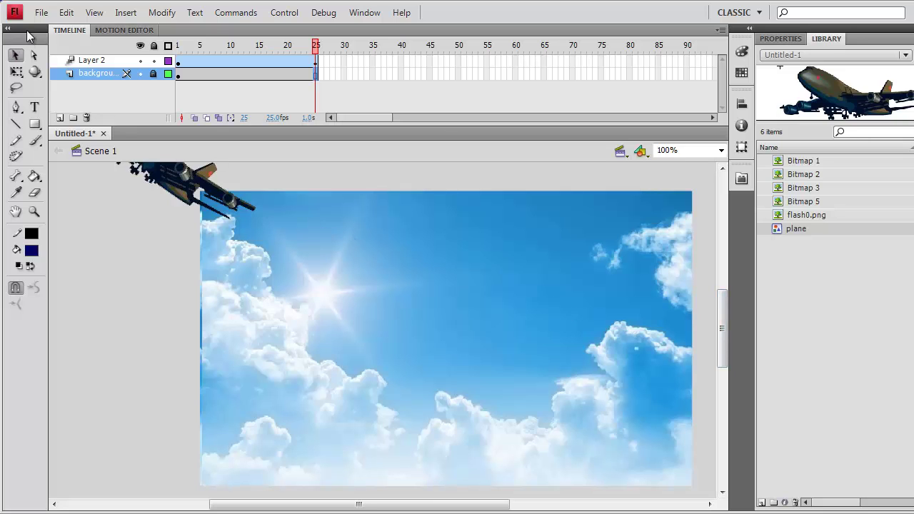
# Create a new Flash File (ActionScript 3.0) document.
pyautogui.click(45, 15)
pyautogui.click(62, 31)
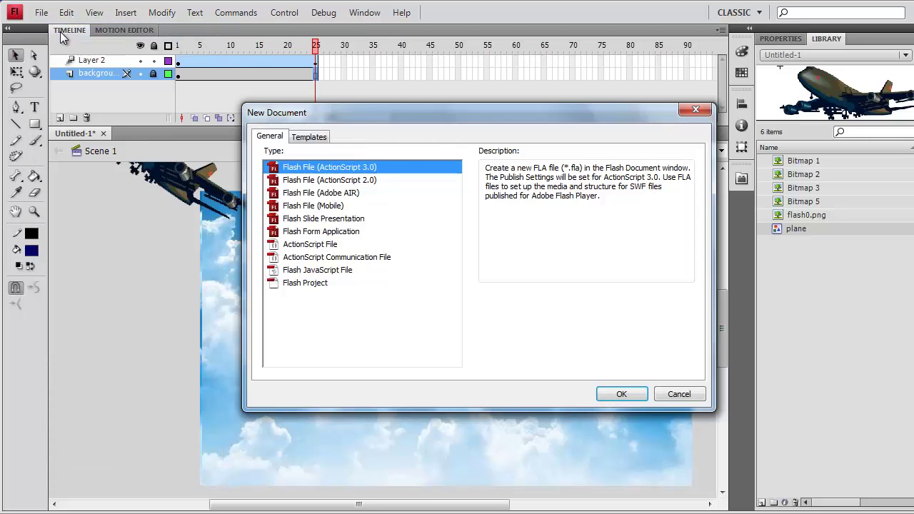
pyautogui.click(621, 395)
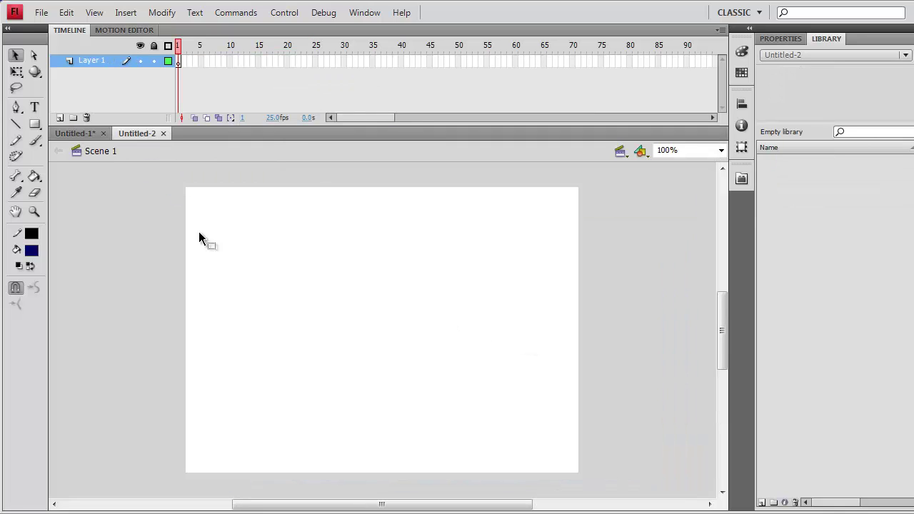
# Draw a small dark blue pentagon on the stage with the PolyStar tool, slightly left of the center.
pyautogui.click(34, 125)
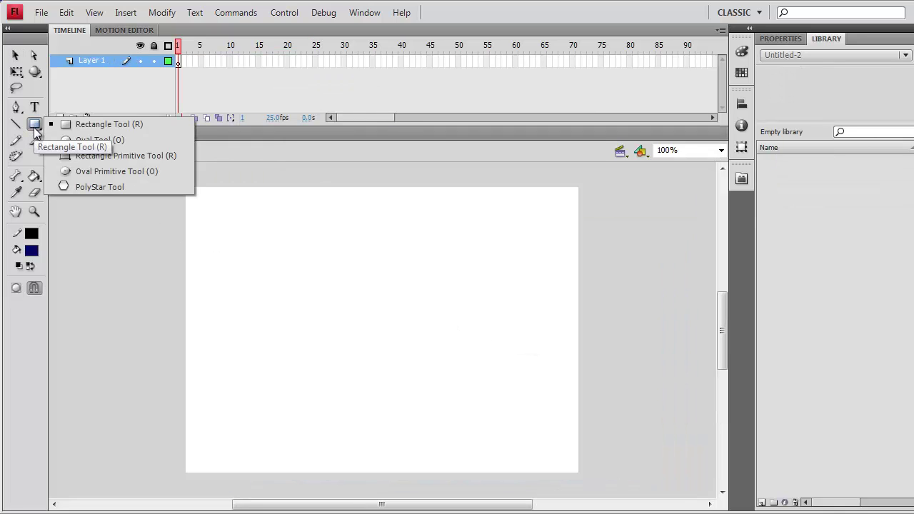
pyautogui.click(95, 185)
pyautogui.moveTo(349, 330); pyautogui.dragTo(355, 336)
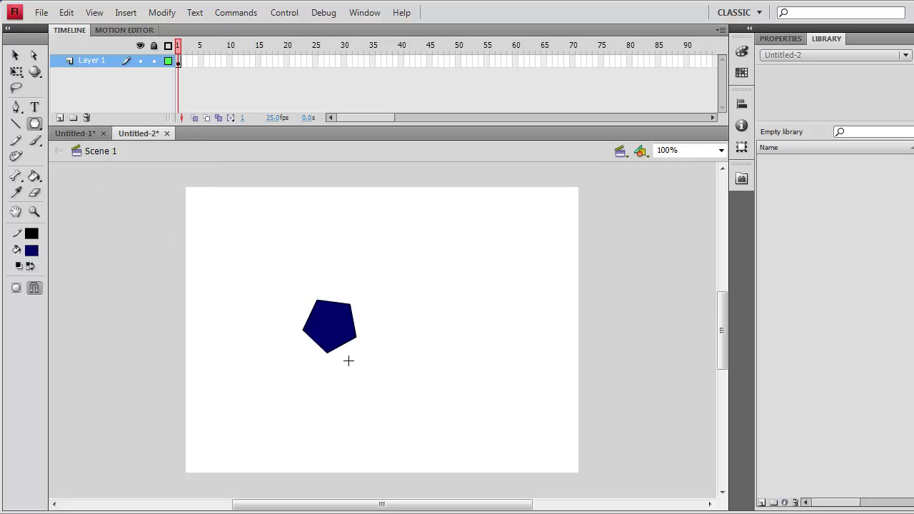
# Convert the whole pentagon, fill and outline, to a Graphic symbol with the name pentagon.
pyautogui.press('v')
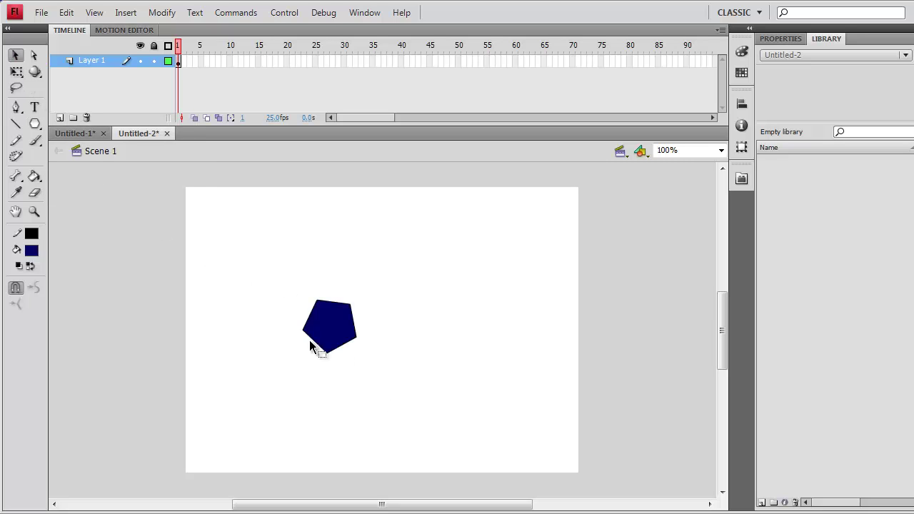
pyautogui.moveTo(271, 267); pyautogui.dragTo(409, 386)
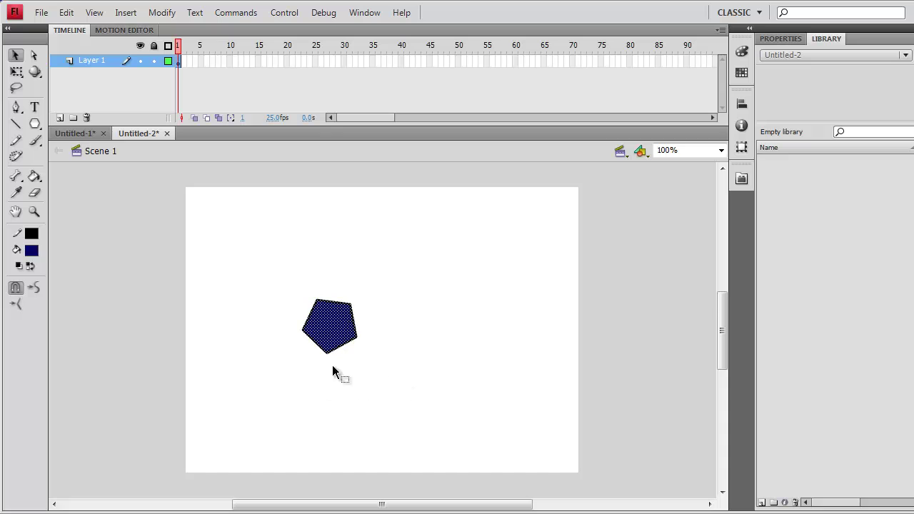
pyautogui.rightClick(332, 325)
pyautogui.press('F8')
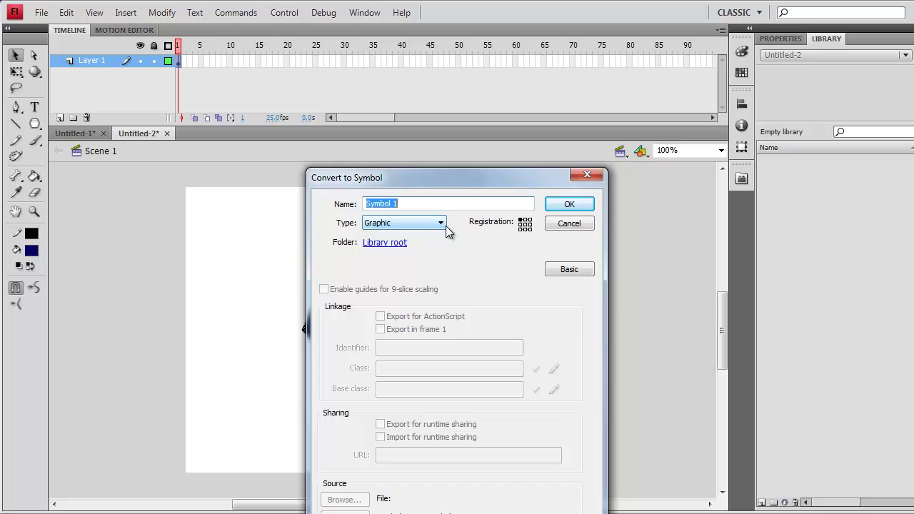
pyautogui.write('pentagon')
pyautogui.press('Return')
# Move the pentagon near the stage center and create a motion tween on Layer 1.
pyautogui.moveTo(336, 325); pyautogui.dragTo(427, 327)
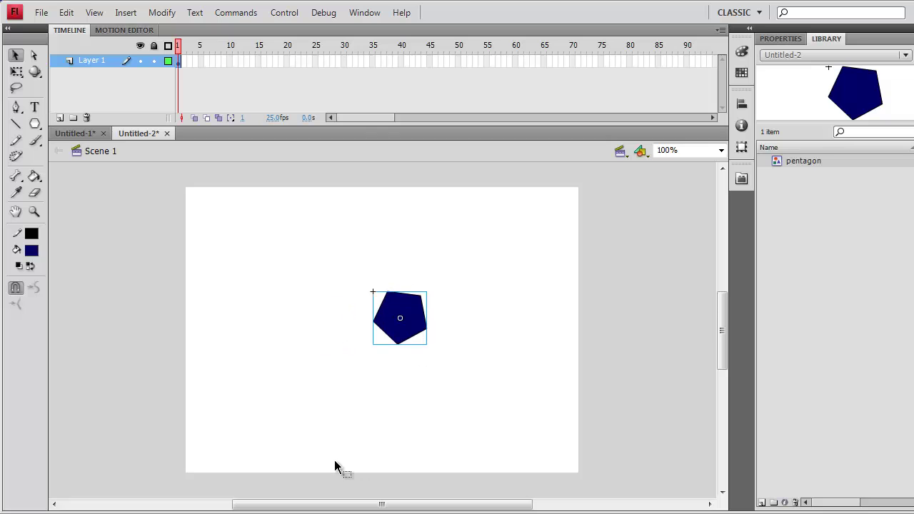
pyautogui.rightClick(180, 62)
pyautogui.click(200, 73)
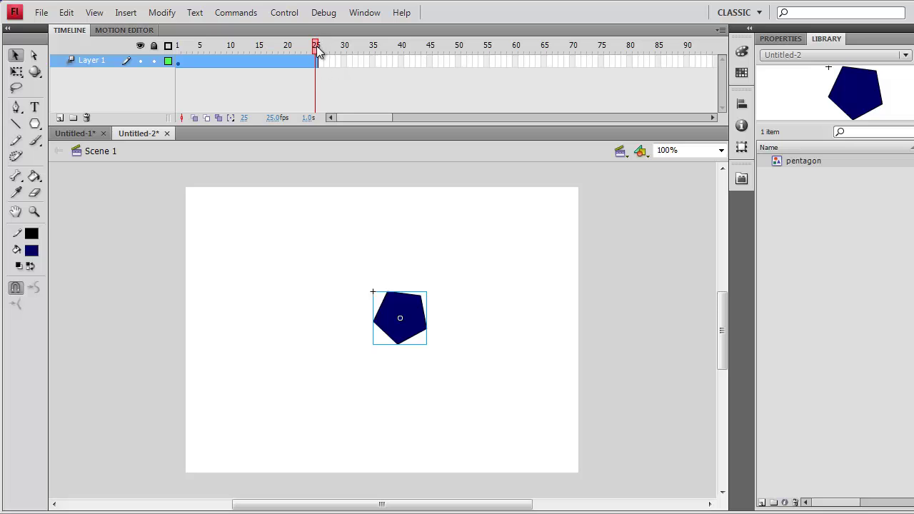
# Enlarge the pentagon about its center at frame 25 so it nearly fills the stage's height, and play the tween.
pyautogui.click(15, 71)
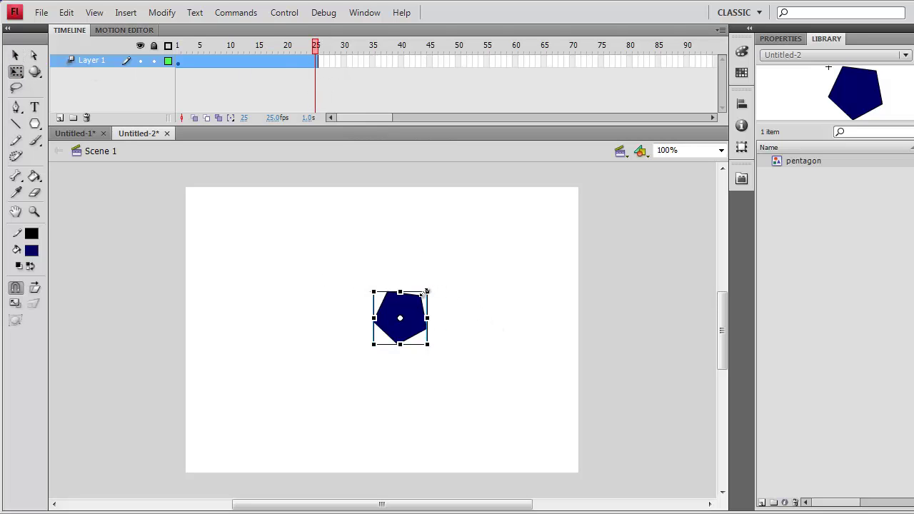
pyautogui.moveTo(426, 292); pyautogui.dragTo(543, 202)
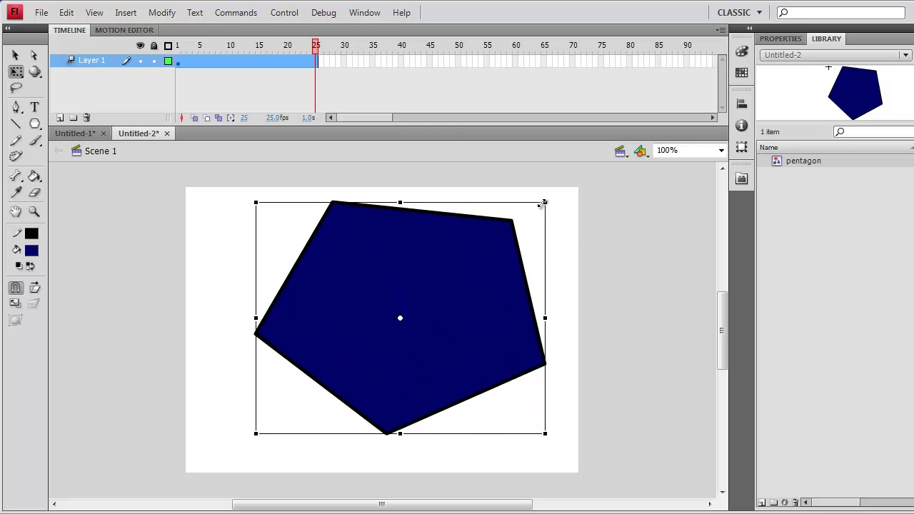
pyautogui.press('Return')
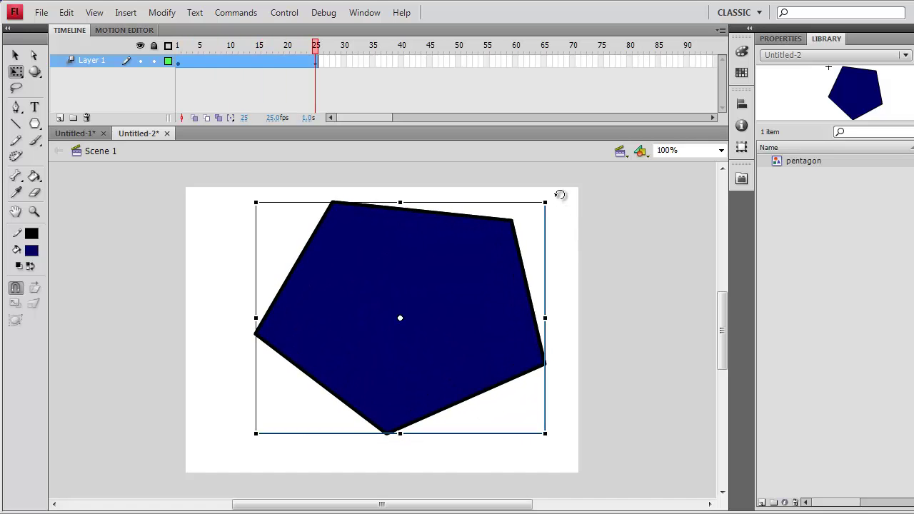
# Rotate the enlarged pentagon with Free Transform at frame 25 and play the tween to preview the rotation.
pyautogui.moveTo(559, 194); pyautogui.dragTo(279, 321)
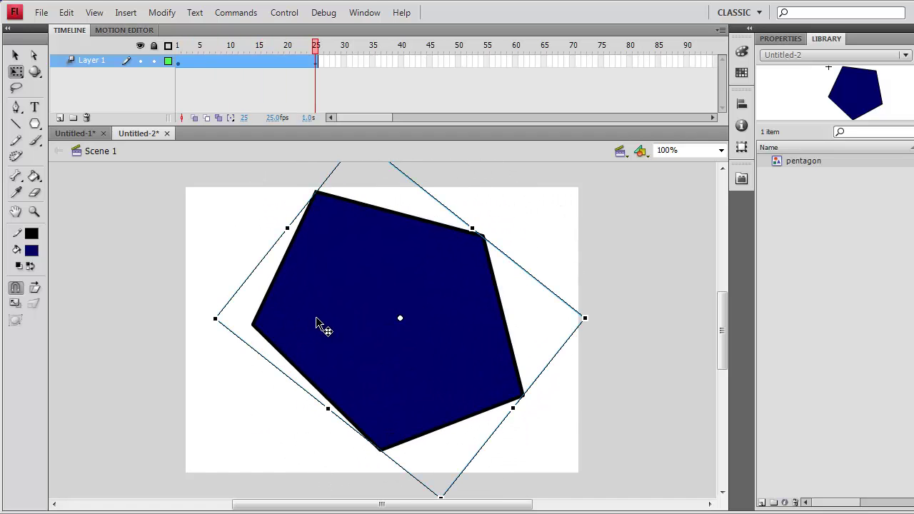
pyautogui.press('Return')
pyautogui.press('Return')
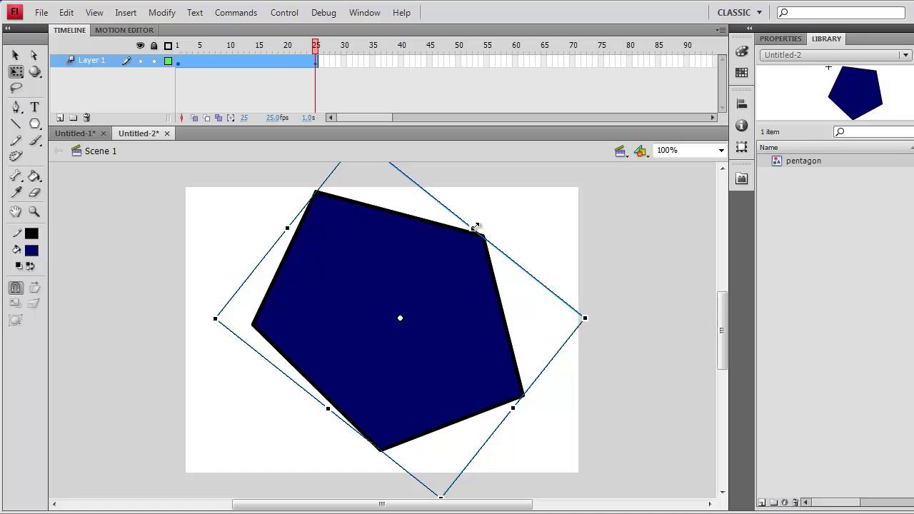
# Flip the rotated pentagon at frame 25 by stretching one side through its center, and preview the tween.
pyautogui.moveTo(476, 227); pyautogui.dragTo(260, 376)
pyautogui.press('Return')
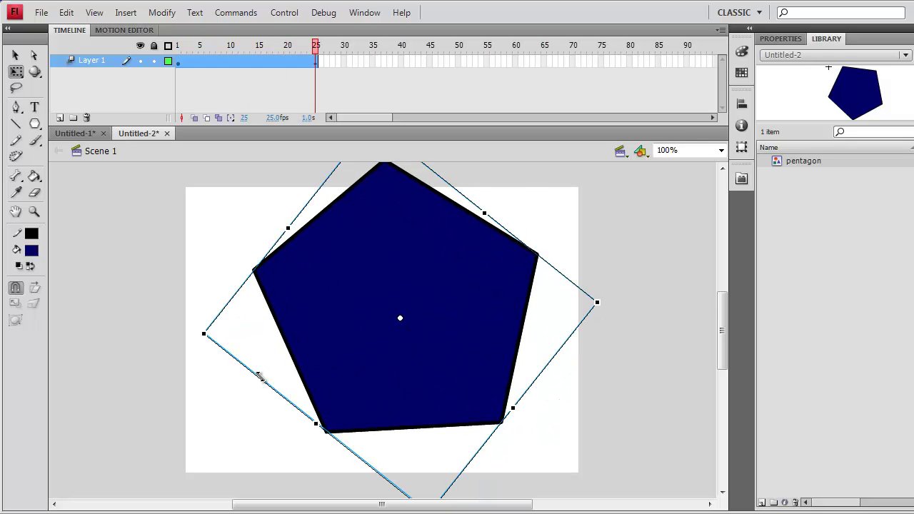
pyautogui.press('Return')
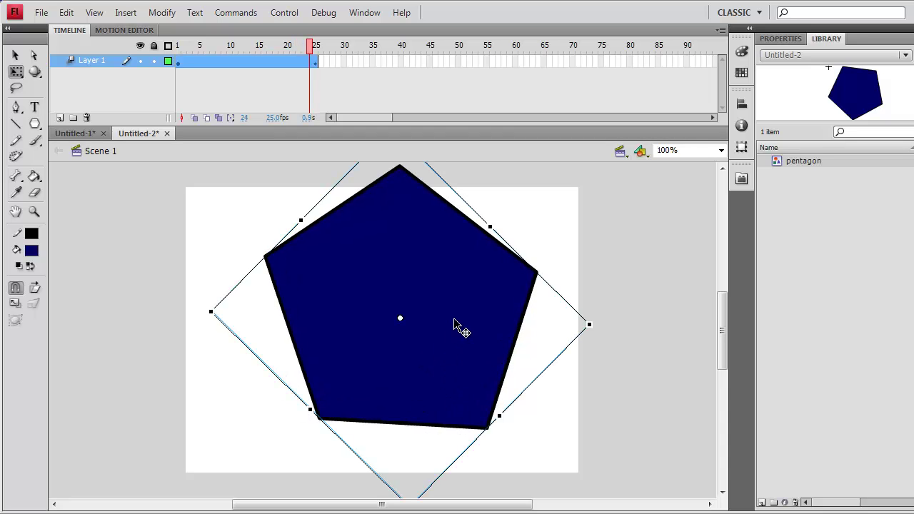
# Move the pentagon slightly lower at frame 24 and set its X position to 0.
pyautogui.moveTo(436, 316); pyautogui.dragTo(437, 353)
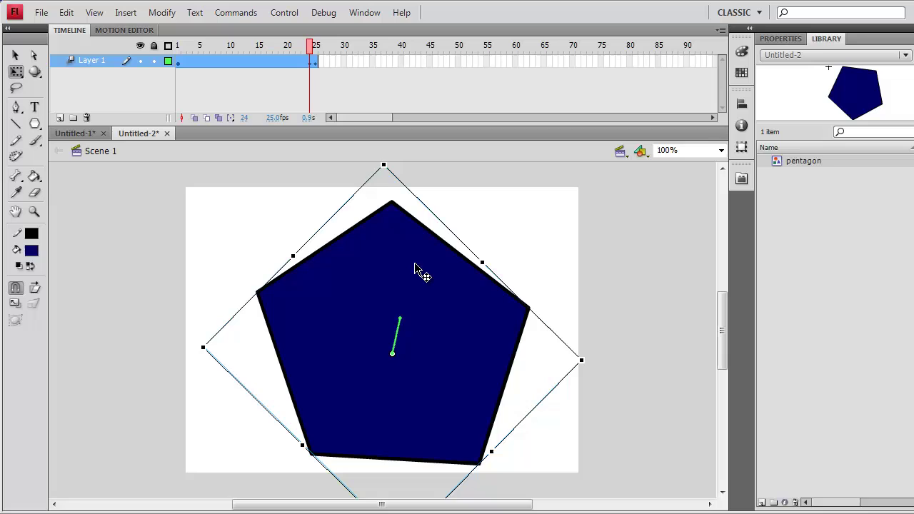
pyautogui.click(781, 39)
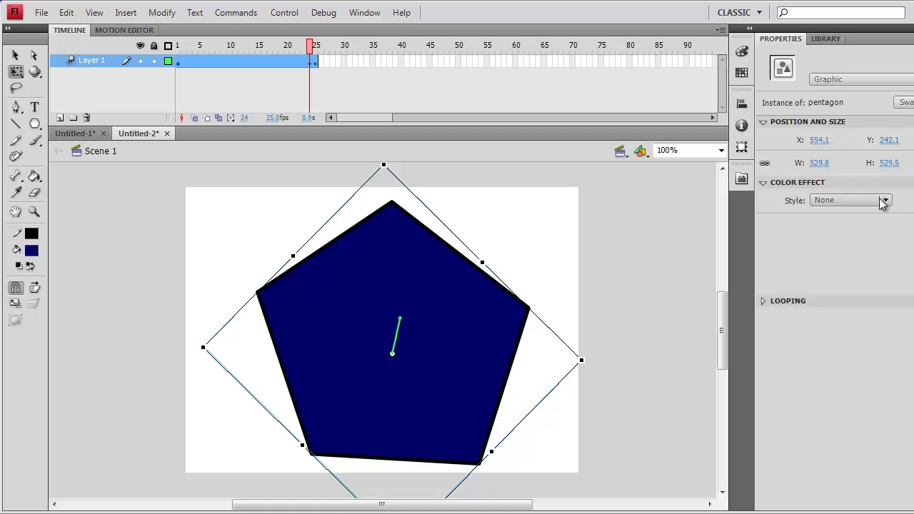
pyautogui.click(816, 143)
pyautogui.write('0')
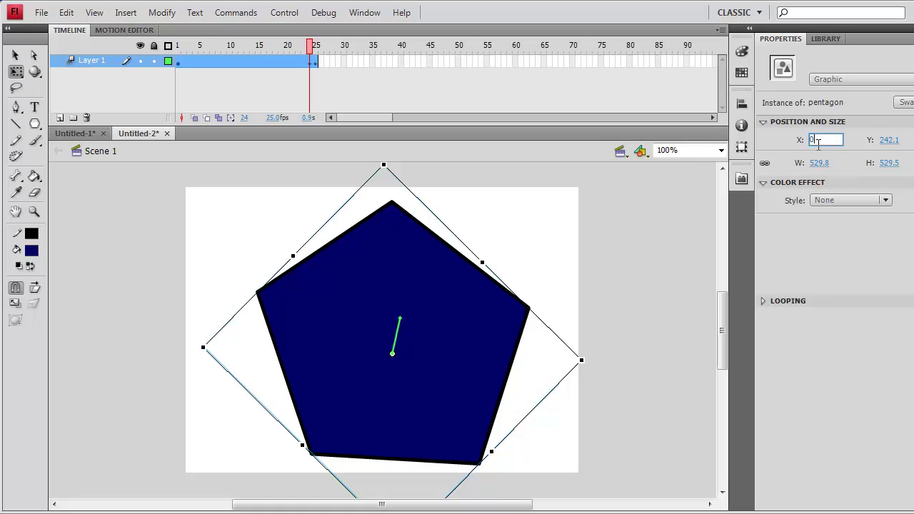
pyautogui.press('Return')
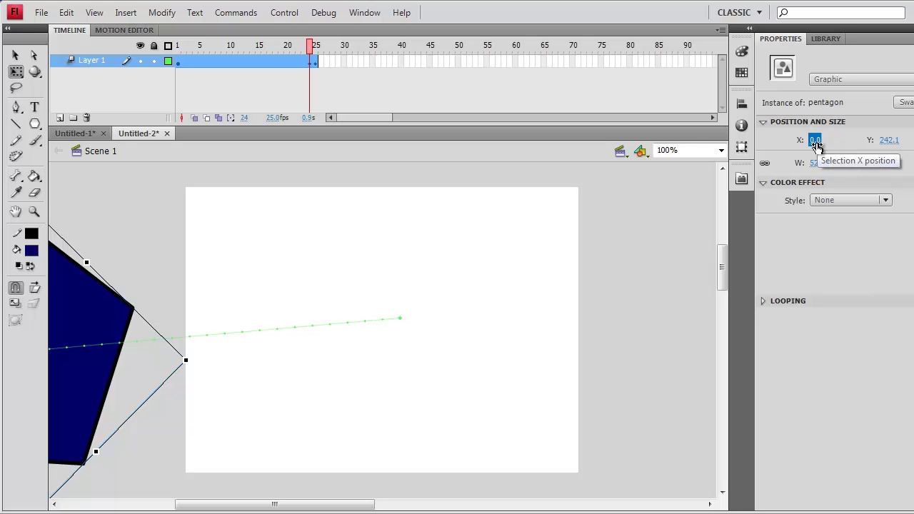
# Try the pentagon at X position 100 and settle on an X position of 300.
pyautogui.click(815, 140)
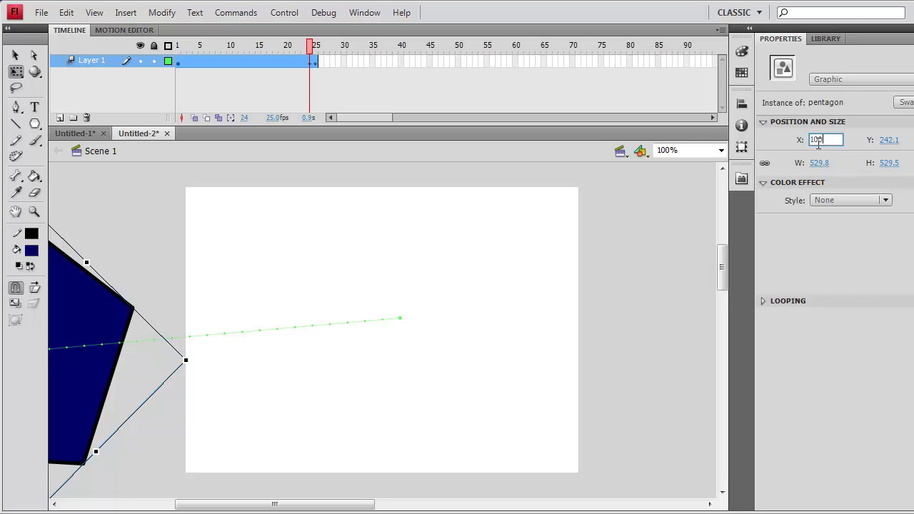
pyautogui.press('Return')
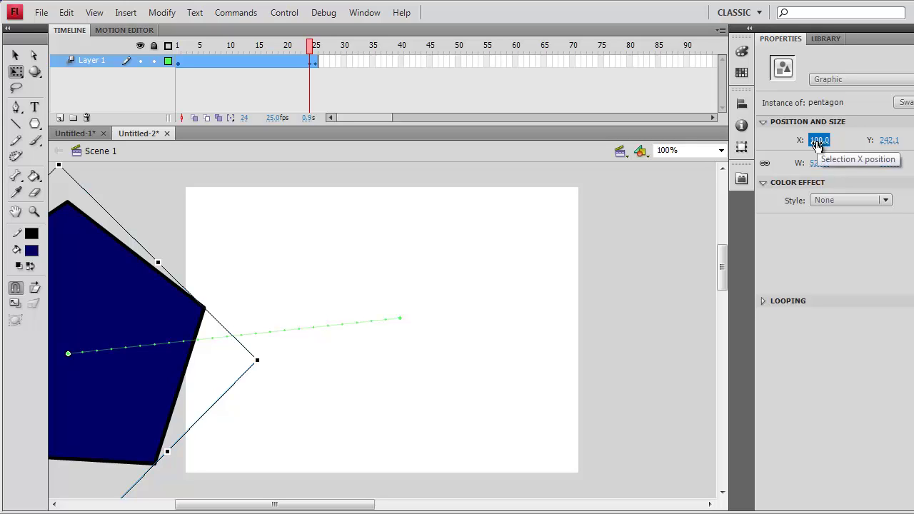
pyautogui.click(818, 142)
pyautogui.write('30')
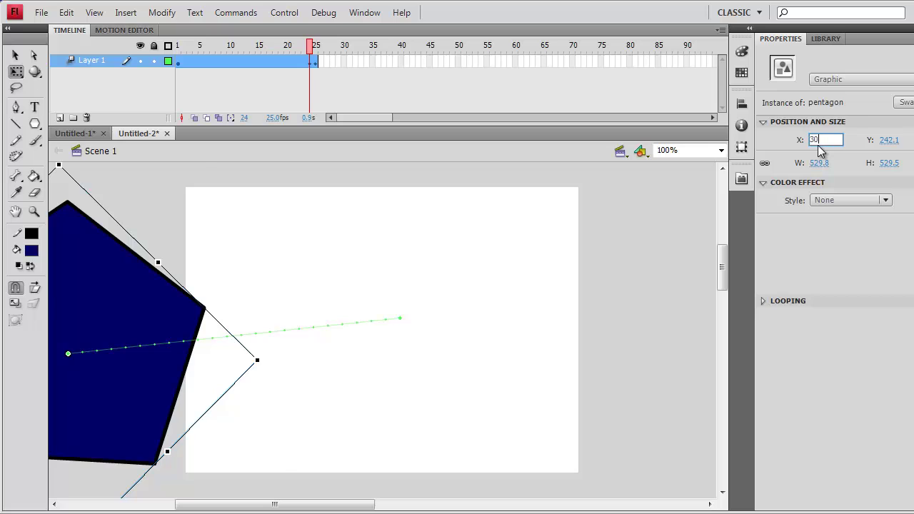
pyautogui.write('0')
pyautogui.press('Return')
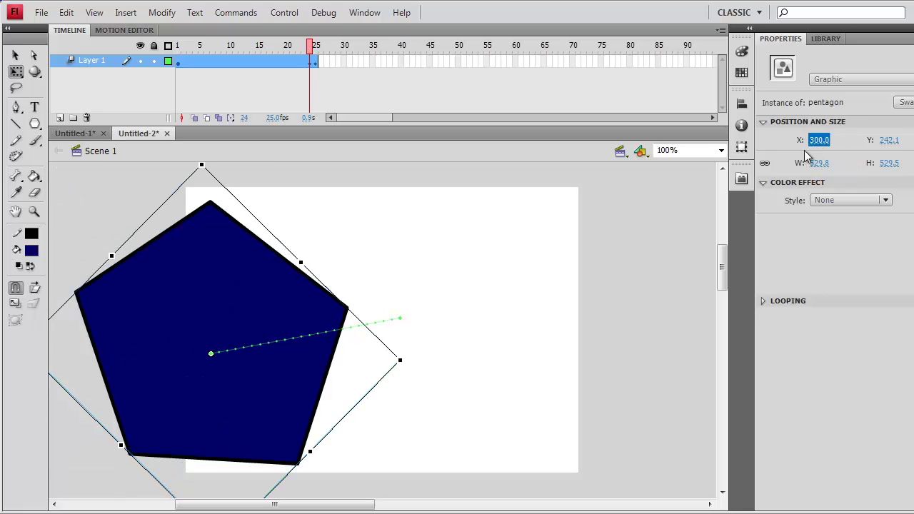
# Apply a Brightness color effect of 68 to the pentagon at frame 24.
pyautogui.click(889, 141)
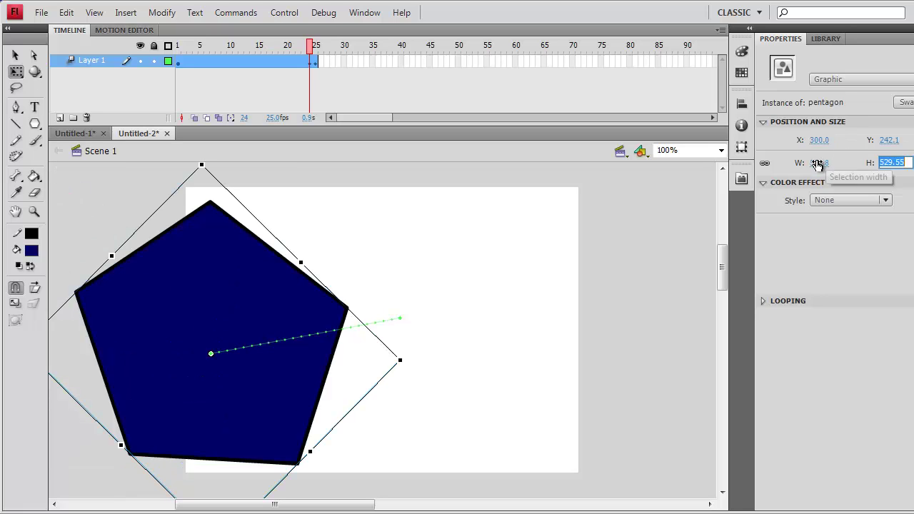
pyautogui.click(819, 163)
pyautogui.click(885, 201)
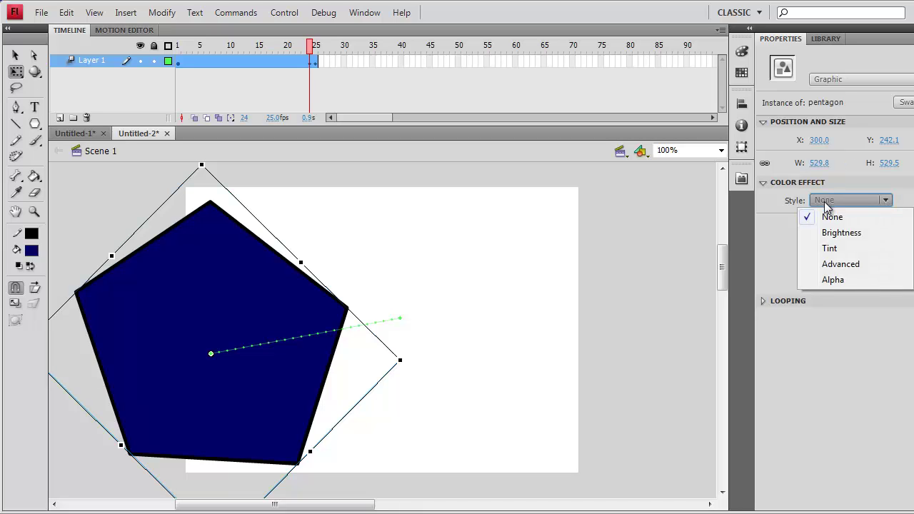
pyautogui.click(839, 233)
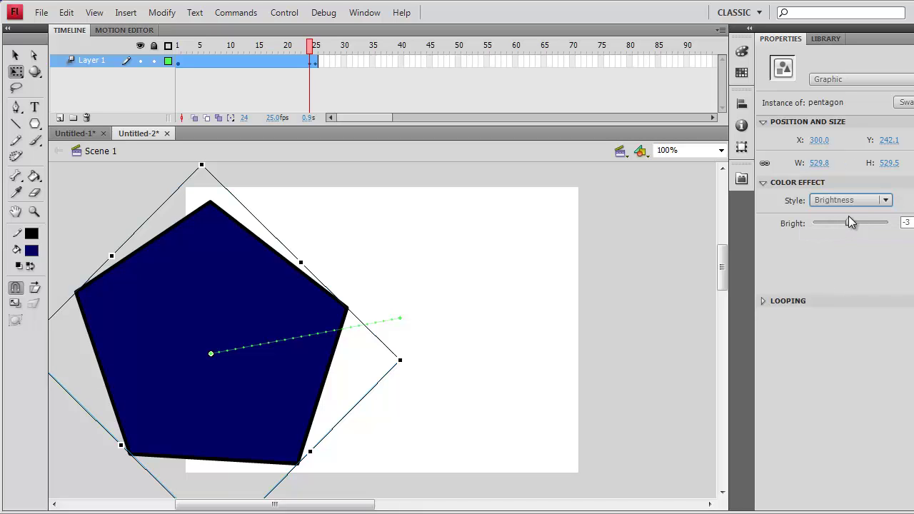
pyautogui.moveTo(849, 220); pyautogui.dragTo(876, 220)
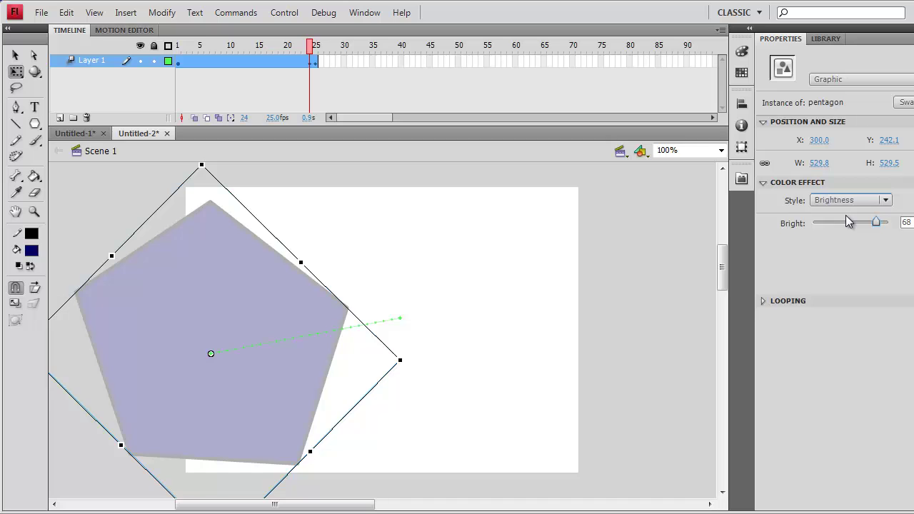
# Play the tween to frame 25 and set the pentagon's color effect there to Alpha 0.
pyautogui.press('Return')
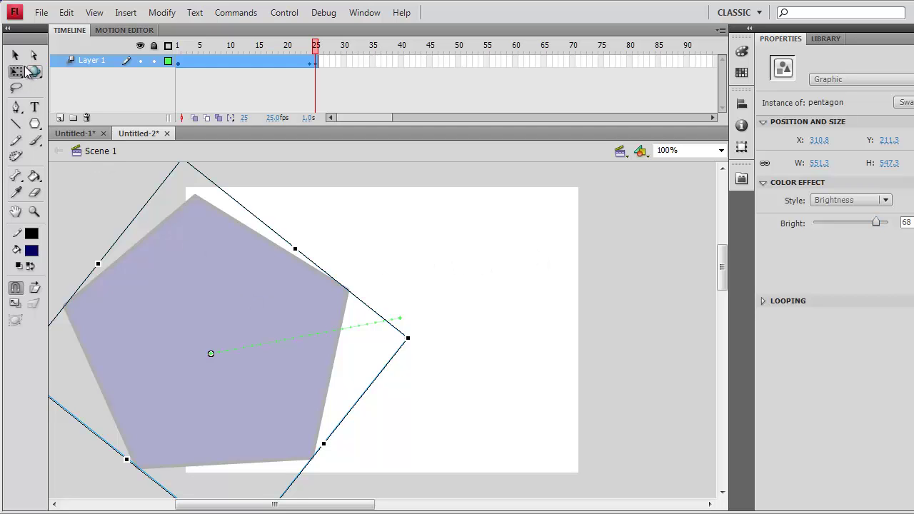
pyautogui.press('v')
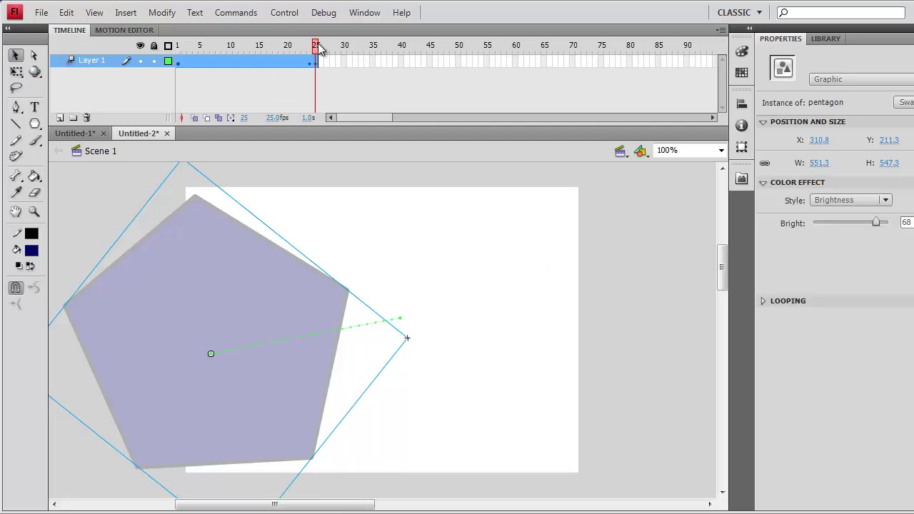
pyautogui.click(888, 205)
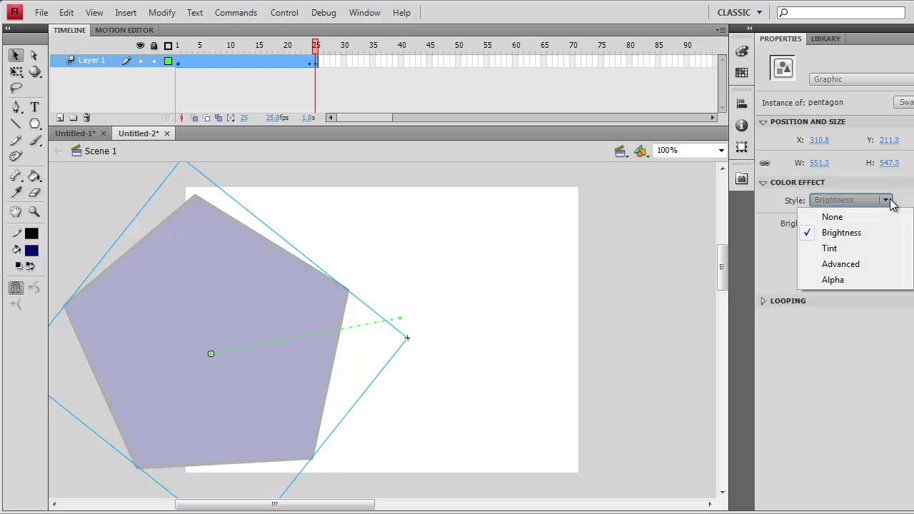
pyautogui.click(833, 280)
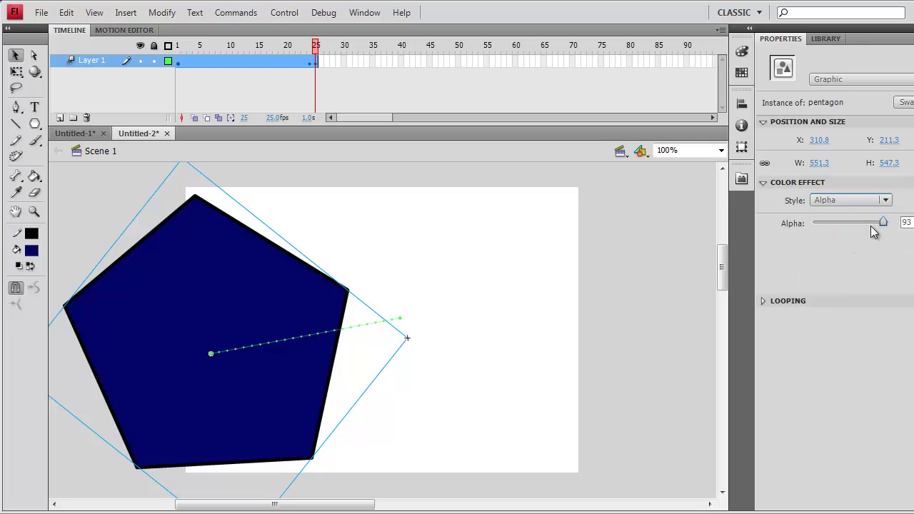
pyautogui.moveTo(870, 226); pyautogui.dragTo(805, 227)
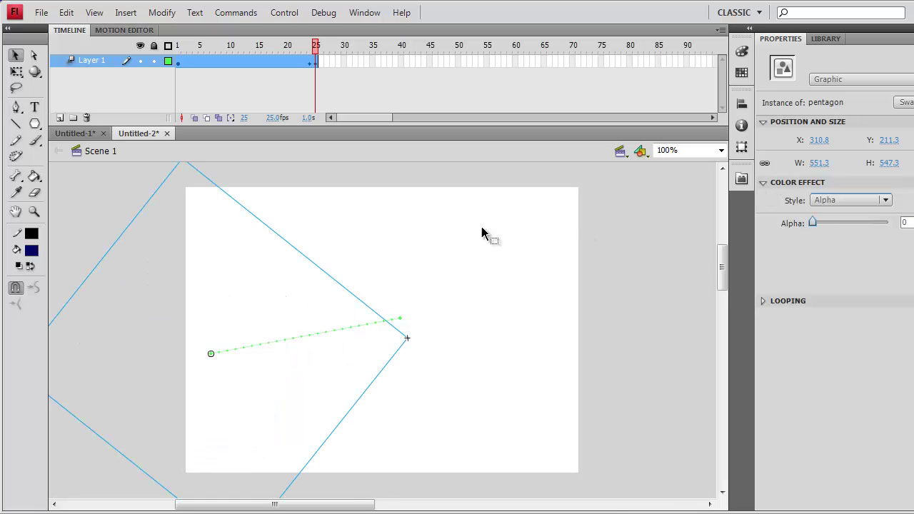
# Move the transparent pentagon back to about the stage center at frame 25 and play the tween.
pyautogui.moveTo(235, 319); pyautogui.dragTo(409, 309)
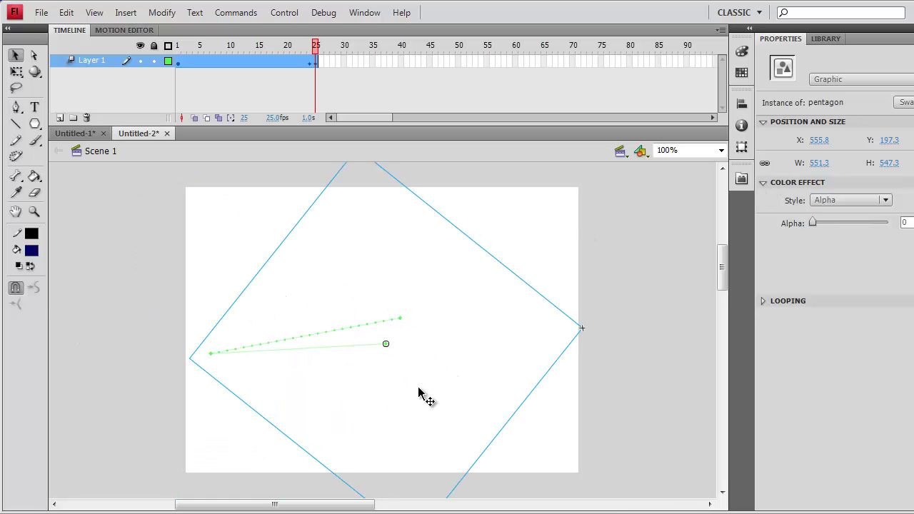
pyautogui.press('Return')
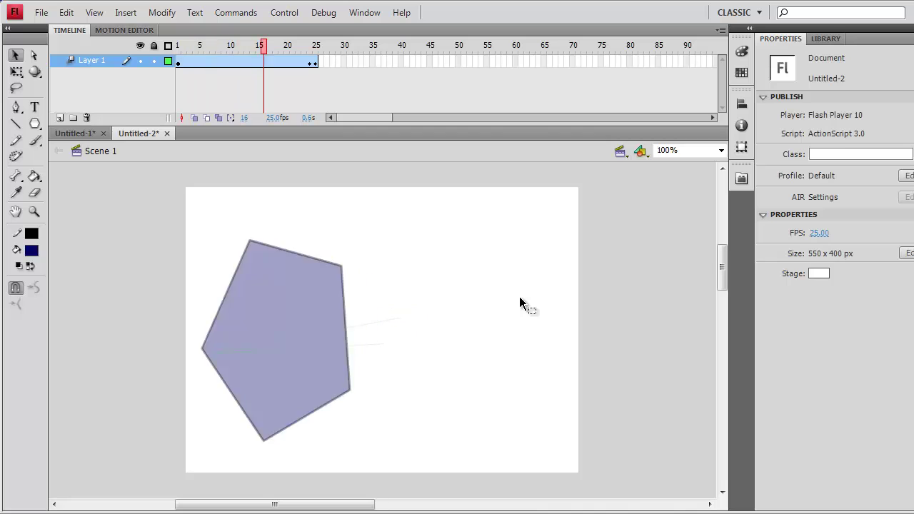
# Set the pentagon's Alpha color effect to 31 at frame 25 and review its looping options.
pyautogui.press('Return')
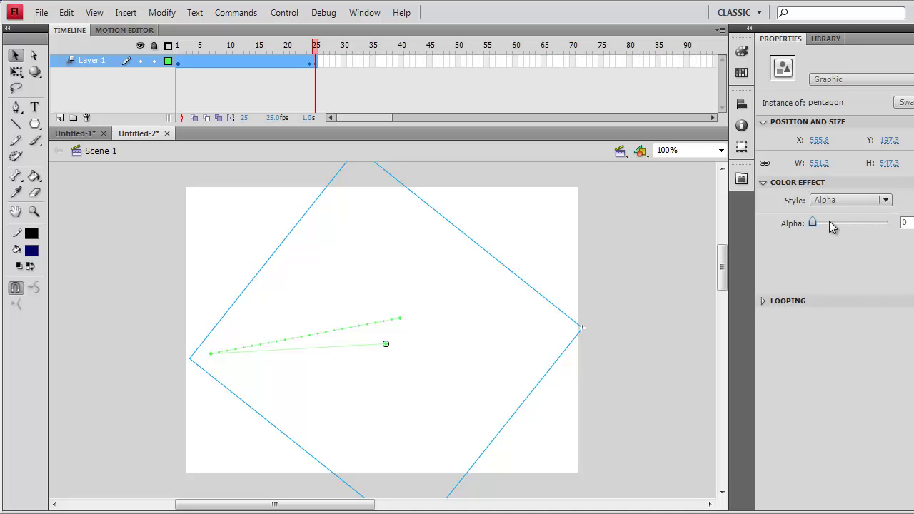
pyautogui.moveTo(829, 221)
pyautogui.mouseDown()
pyautogui.moveTo(865, 221)
pyautogui.moveTo(836, 221)
pyautogui.mouseUp()
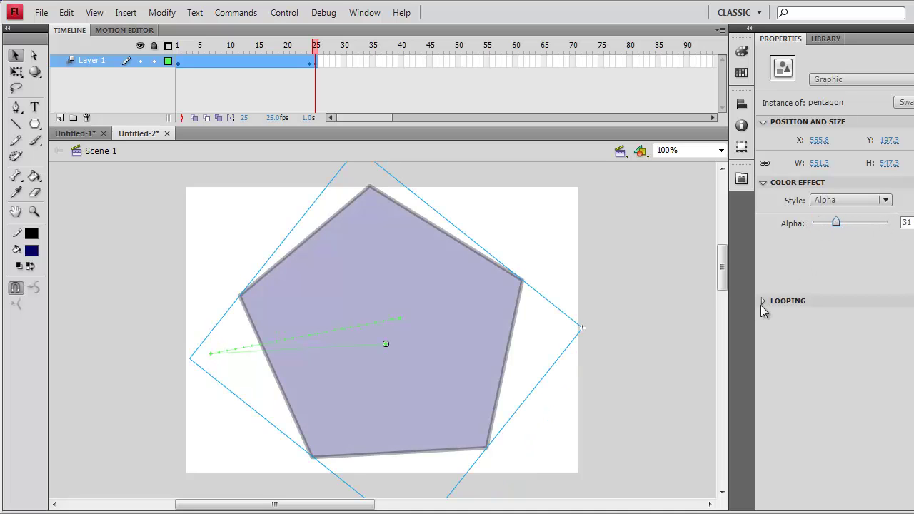
pyautogui.click(762, 303)
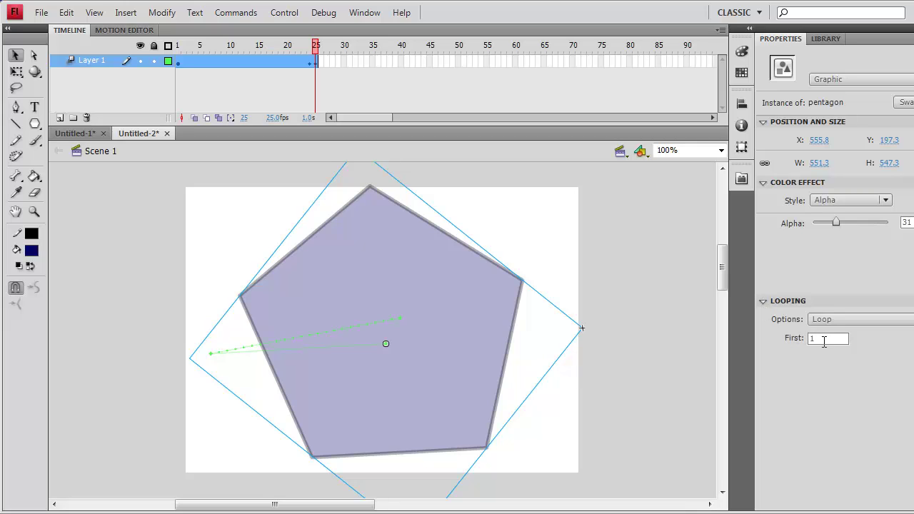
pyautogui.click(830, 320)
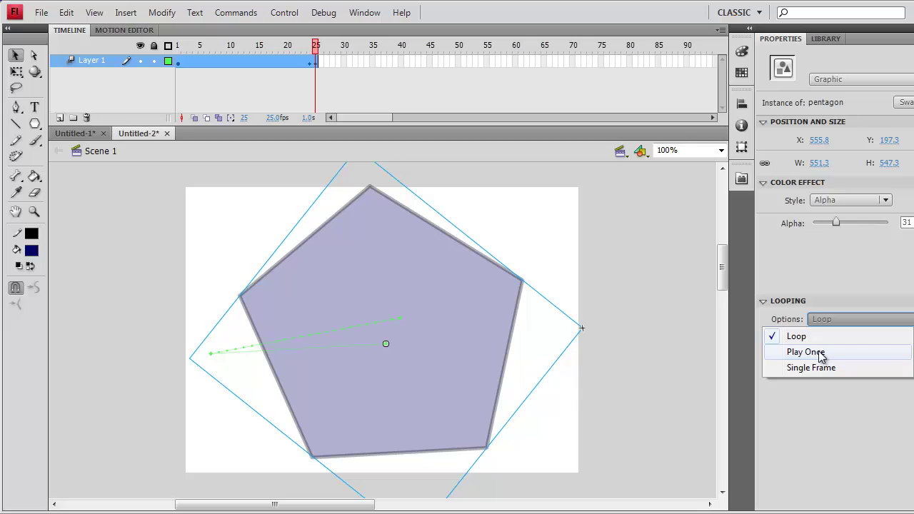
pyautogui.click(803, 427)
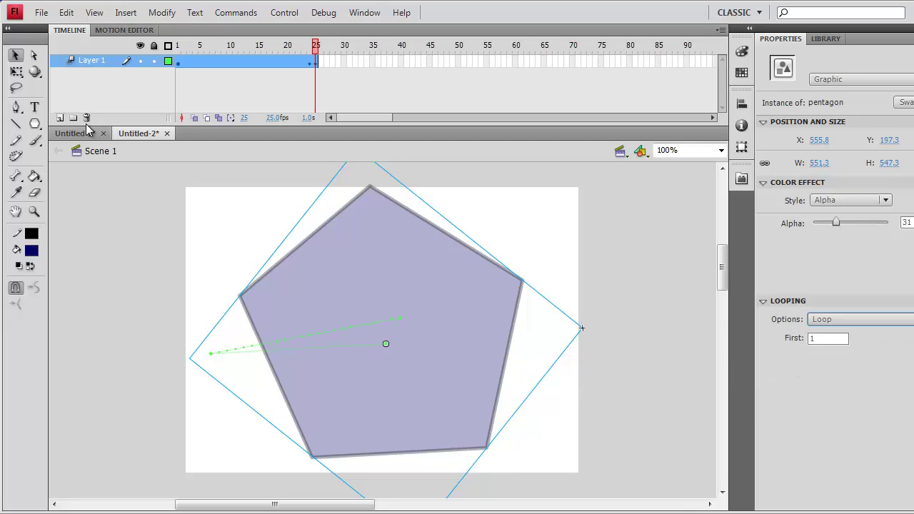
# Save the document as "Sample Motion Tween" in the Flash folder and publish it.
pyautogui.click(42, 13)
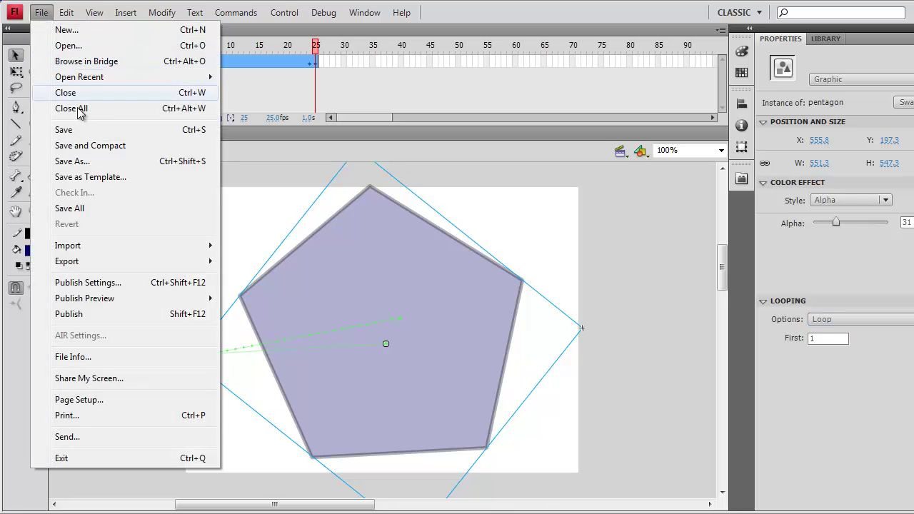
pyautogui.click(71, 132)
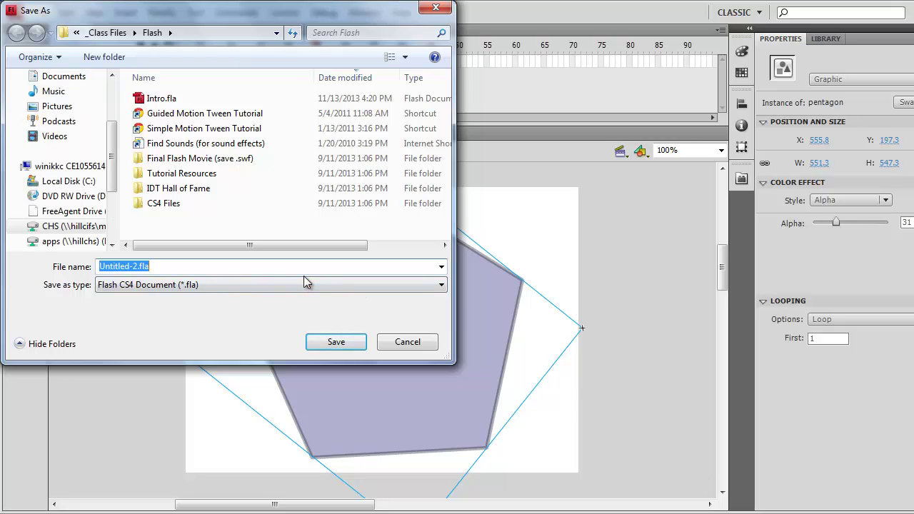
pyautogui.write('Sample Mo')
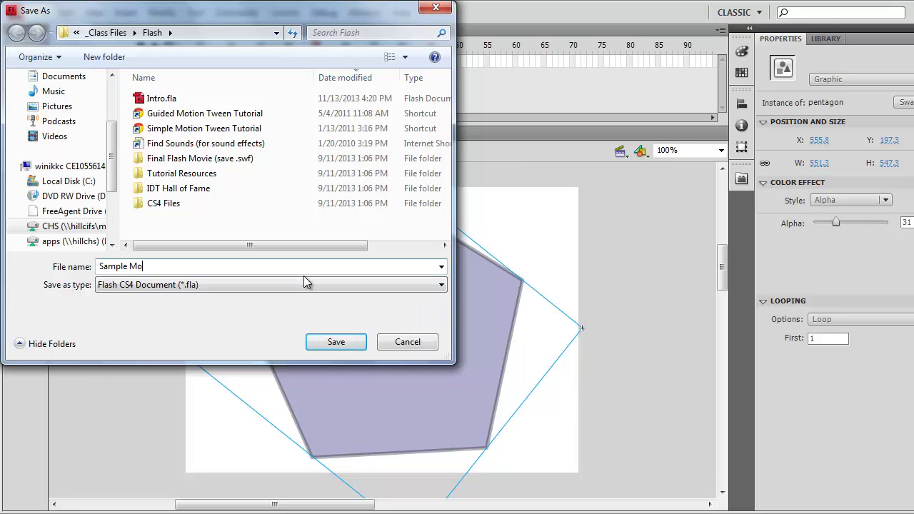
pyautogui.write('tion Tween')
pyautogui.press('Return')
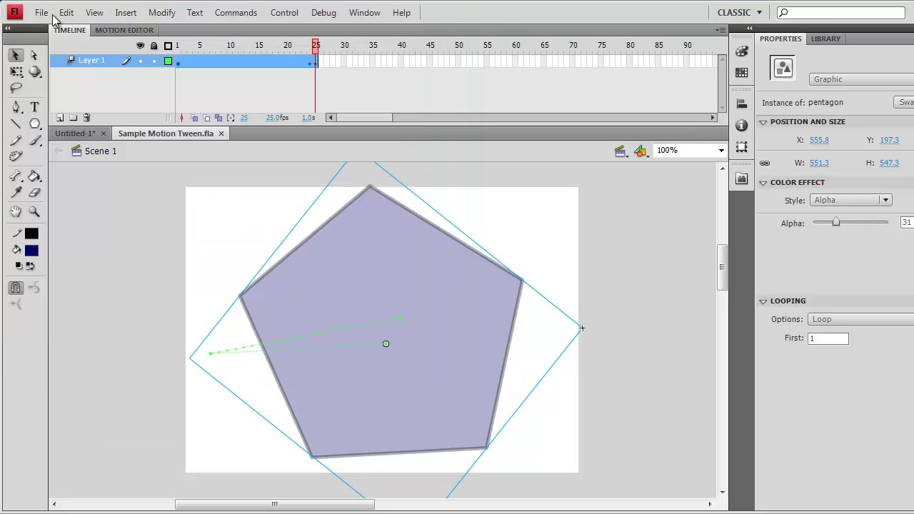
pyautogui.click(43, 15)
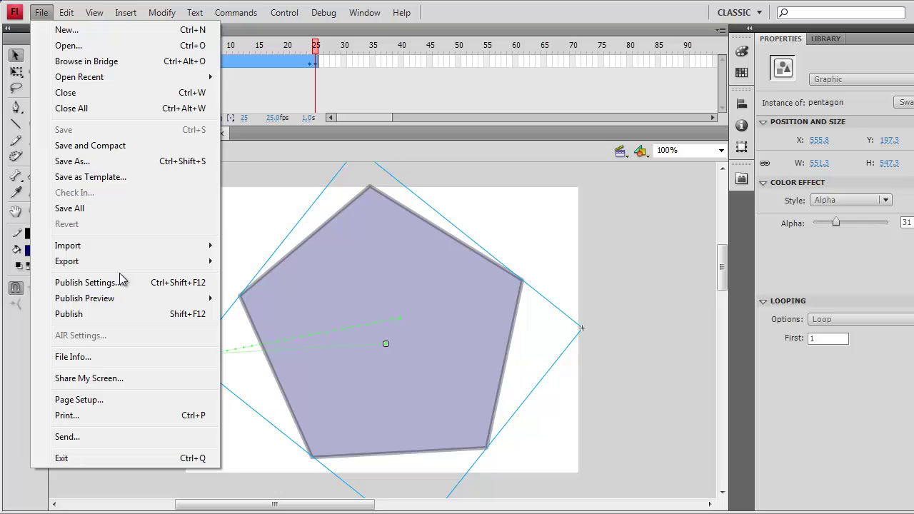
pyautogui.click(70, 314)
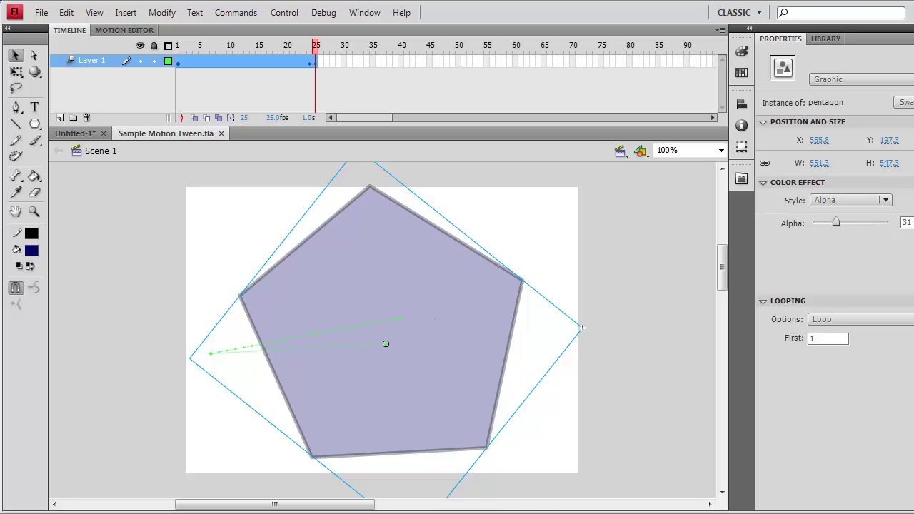
# Switch to the Flash folder in Windows Explorer and examine the Sample Motion Tween .fla, .html and .swf files.
pyautogui.hotkey('alt', 'Tab')
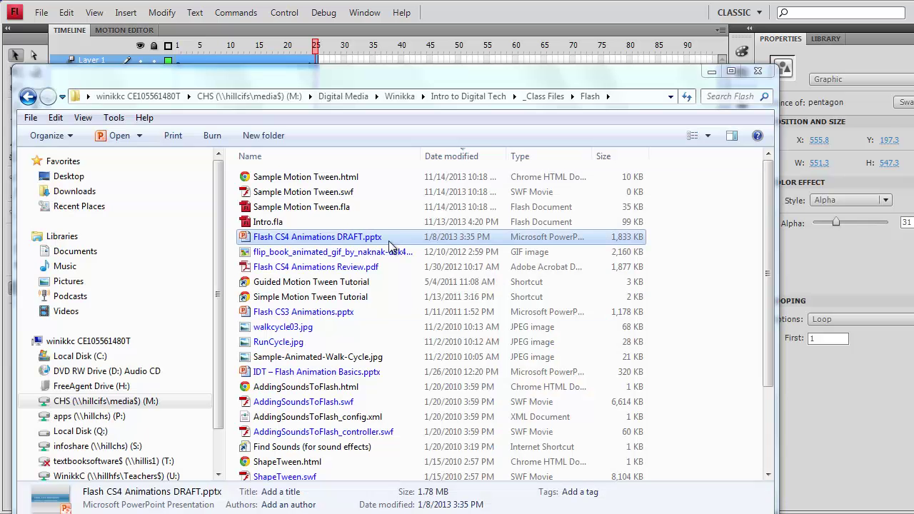
pyautogui.click(300, 207)
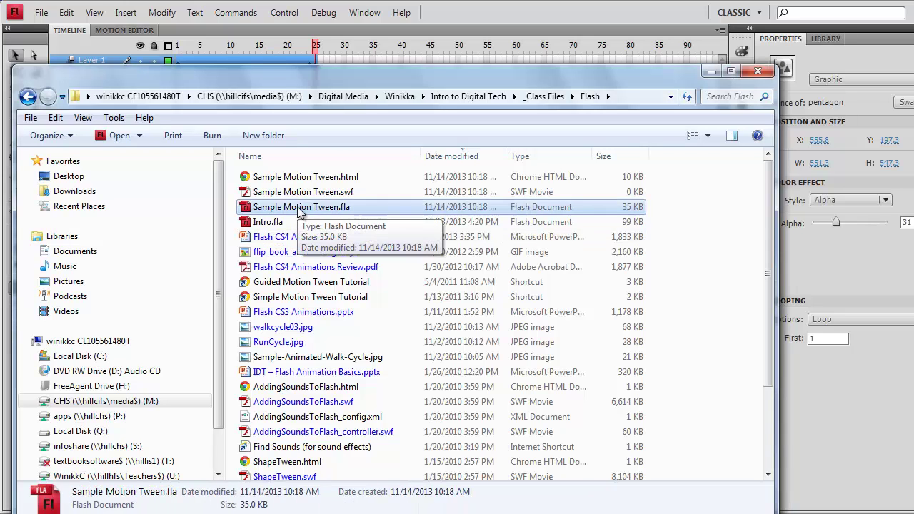
pyautogui.click(325, 180)
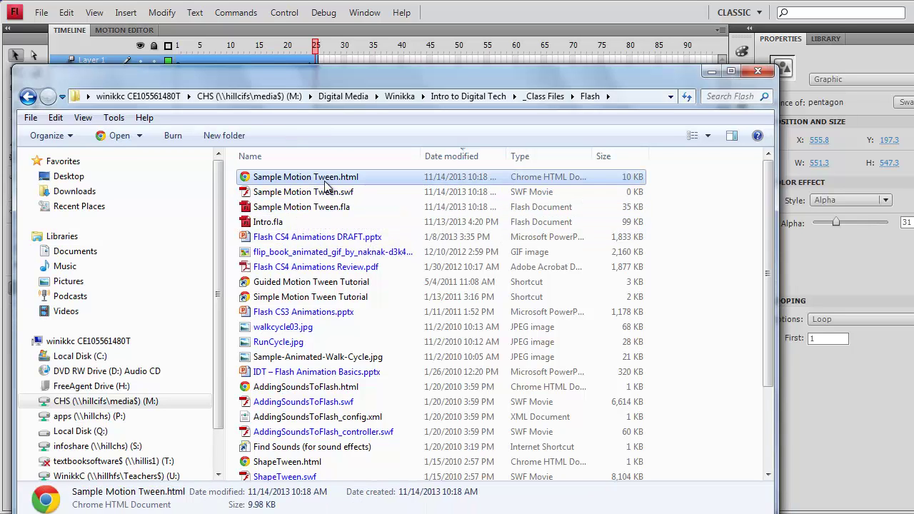
pyautogui.click(332, 193)
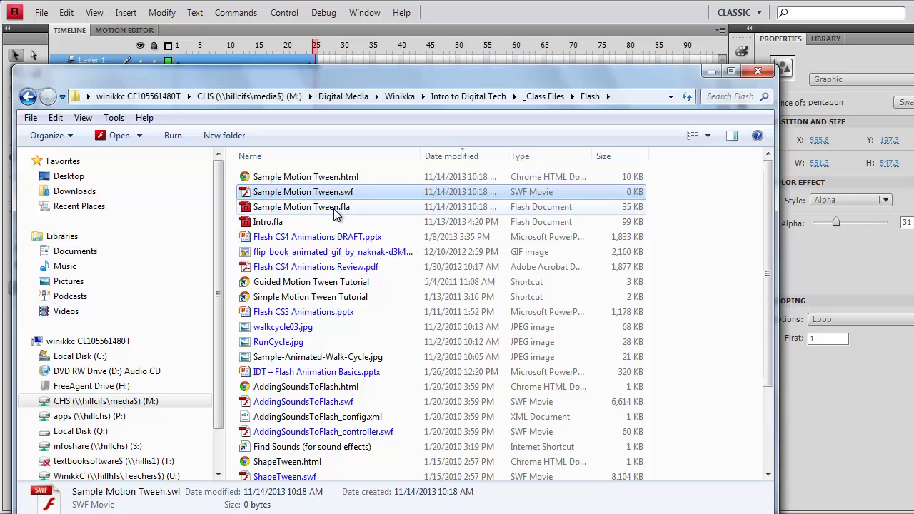
pyautogui.click(332, 210)
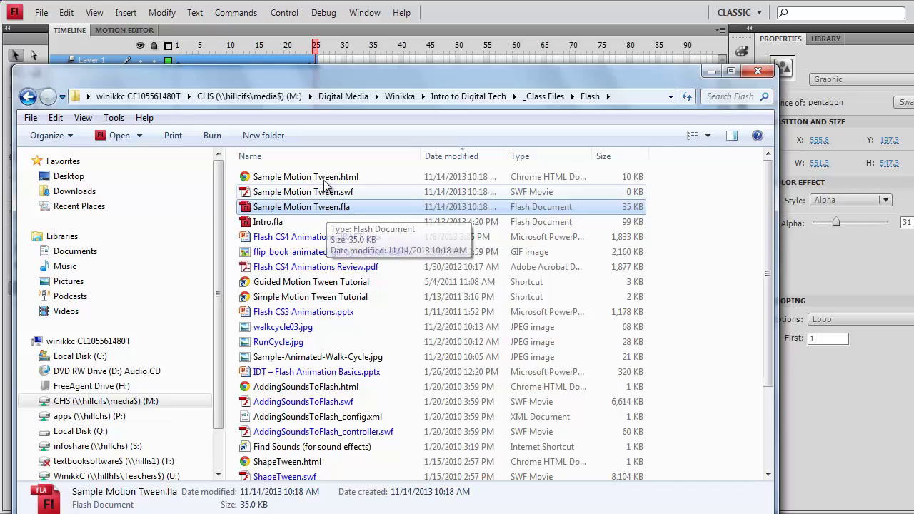
# Preview Sample Motion Tween.html in the browser, minimize it, and try opening Sample Motion Tween.swf.
pyautogui.click(329, 178)
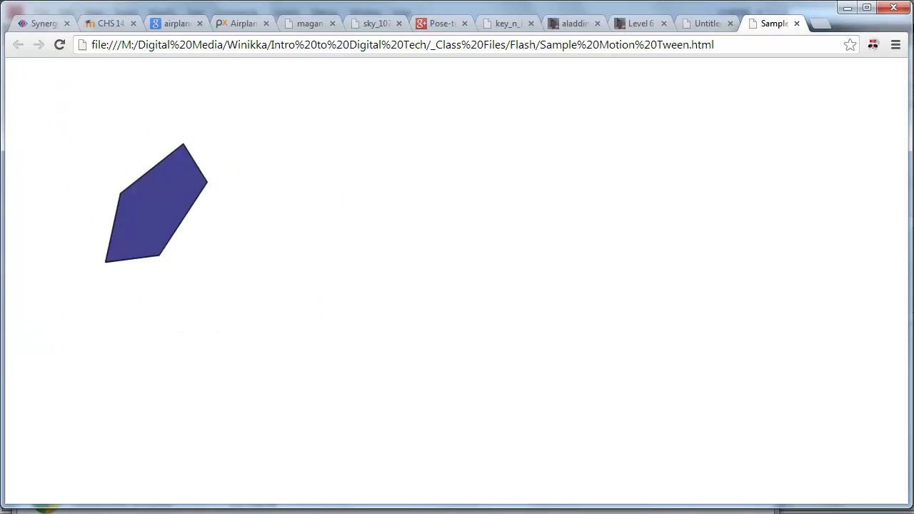
pyautogui.click(847, 8)
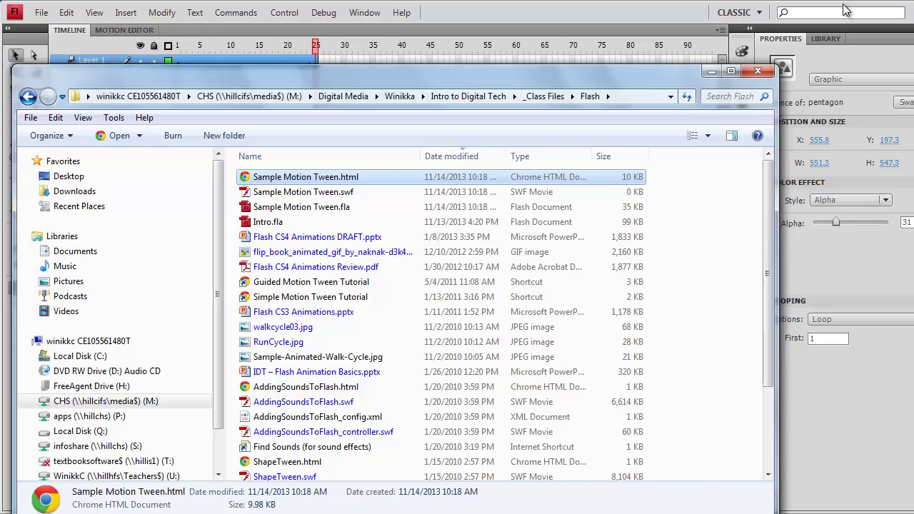
pyautogui.click(329, 194)
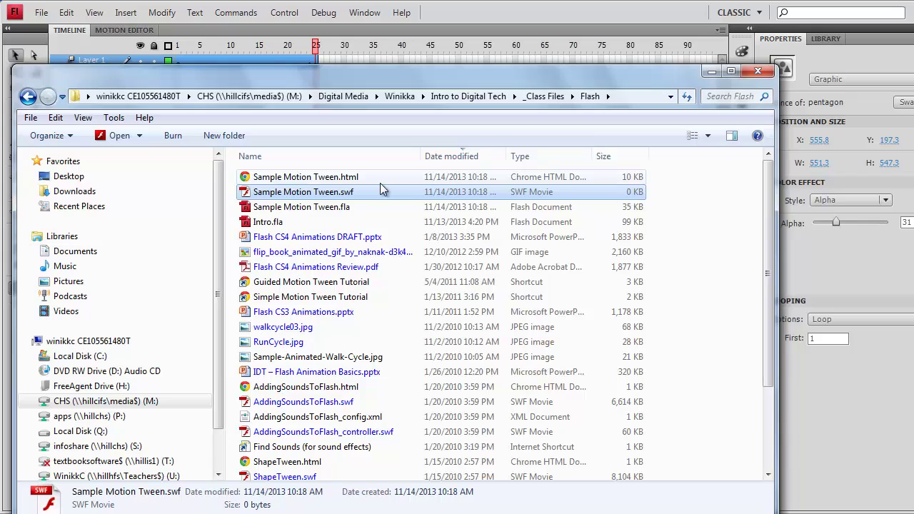
pyautogui.doubleClick(327, 194)
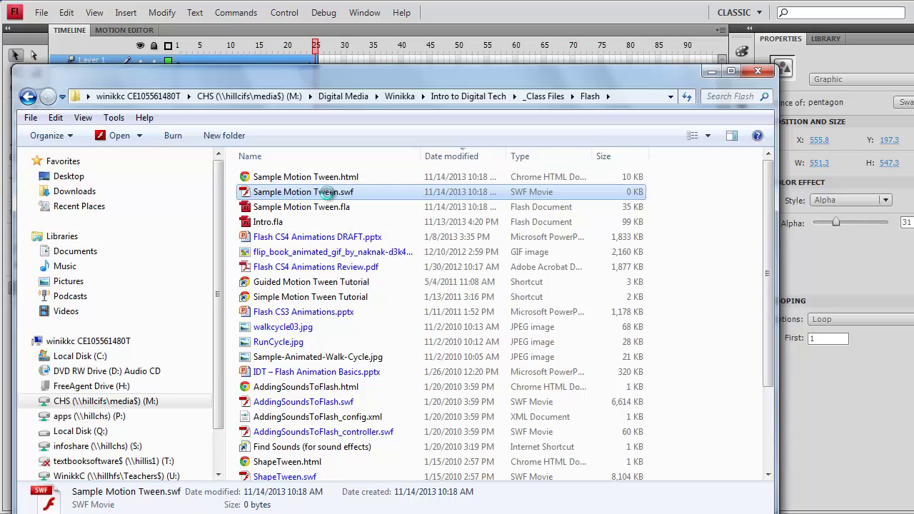
# Check the file size in the properties of Sample Motion Tween.swf and close them.
pyautogui.rightClick(328, 194)
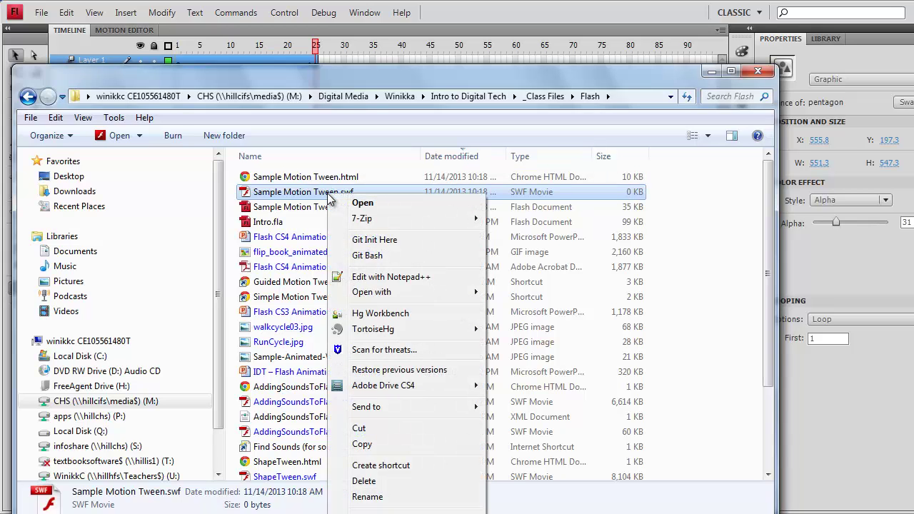
pyautogui.click(371, 511)
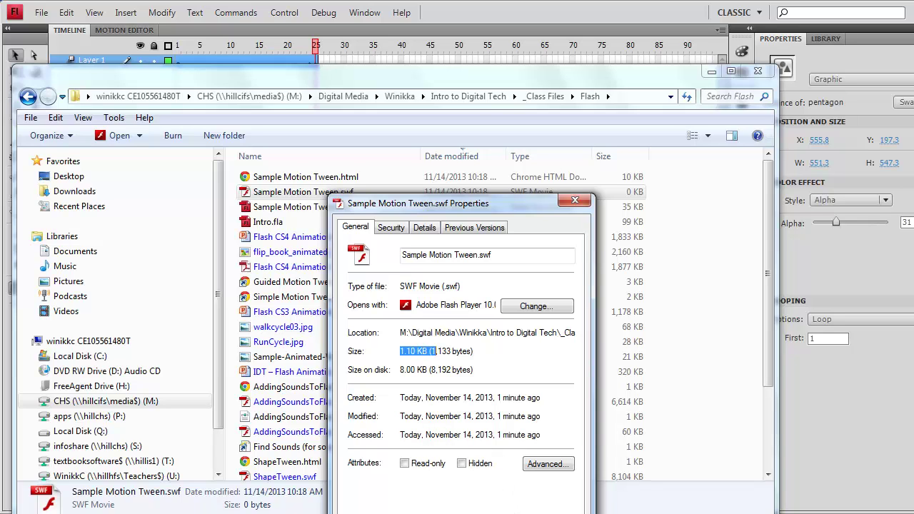
pyautogui.press('Escape')
# Open the source document Sample Motion Tween.fla in Flash for editing.
pyautogui.click(319, 207)
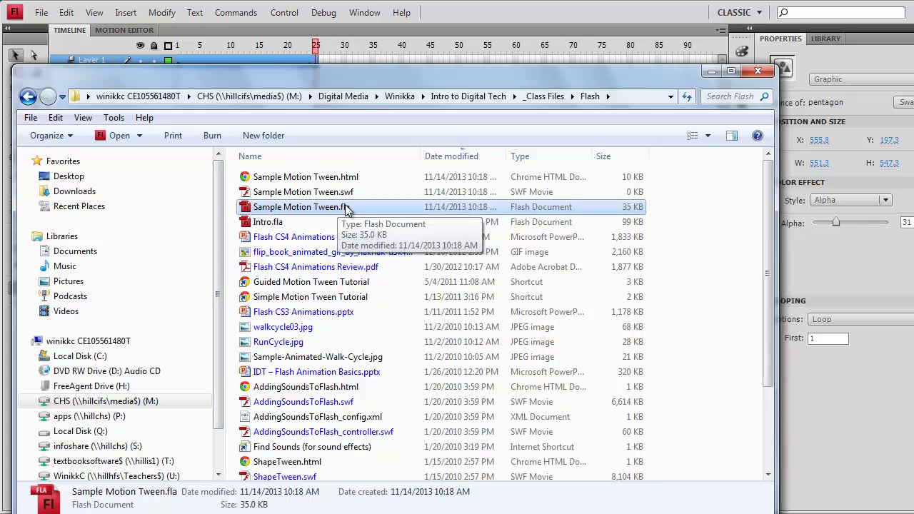
pyautogui.doubleClick(307, 206)
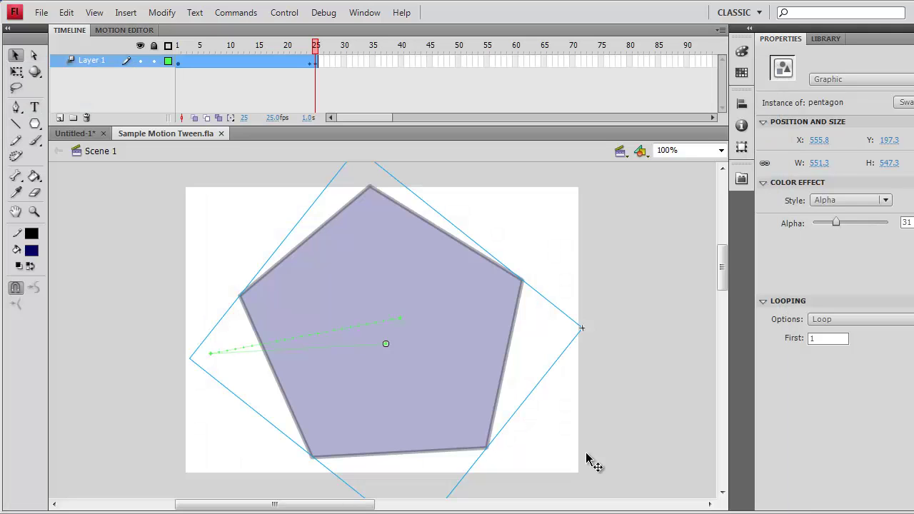